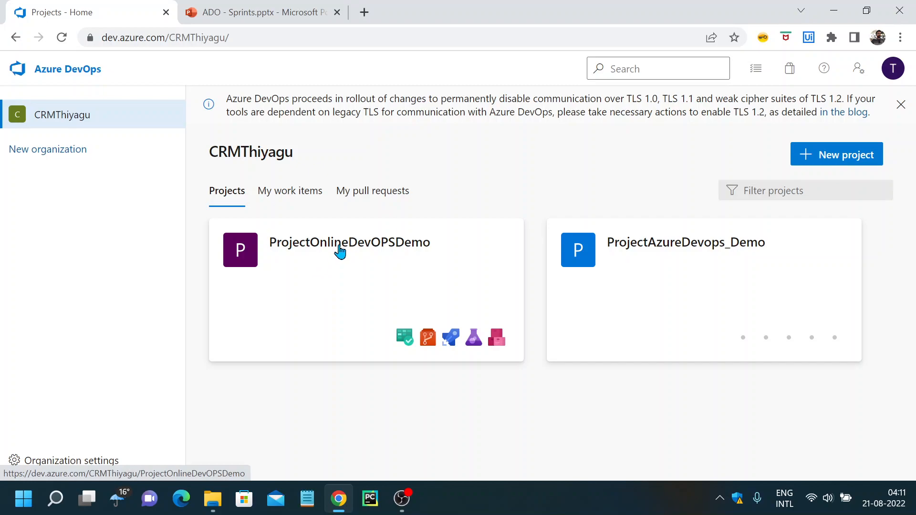
- Open the sprints list of the ProjectOnlineDevOPSDemo project and check its favorite sprints
click(342, 251)
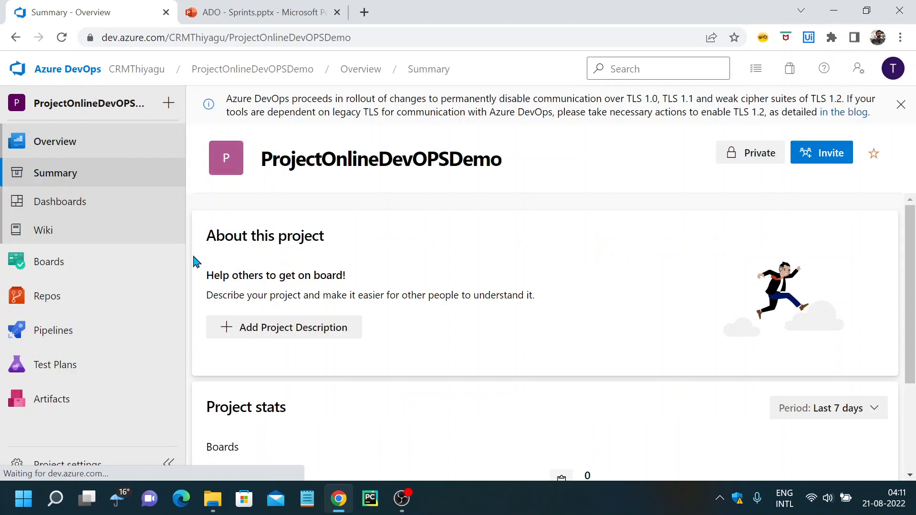
mouse_move(55, 271)
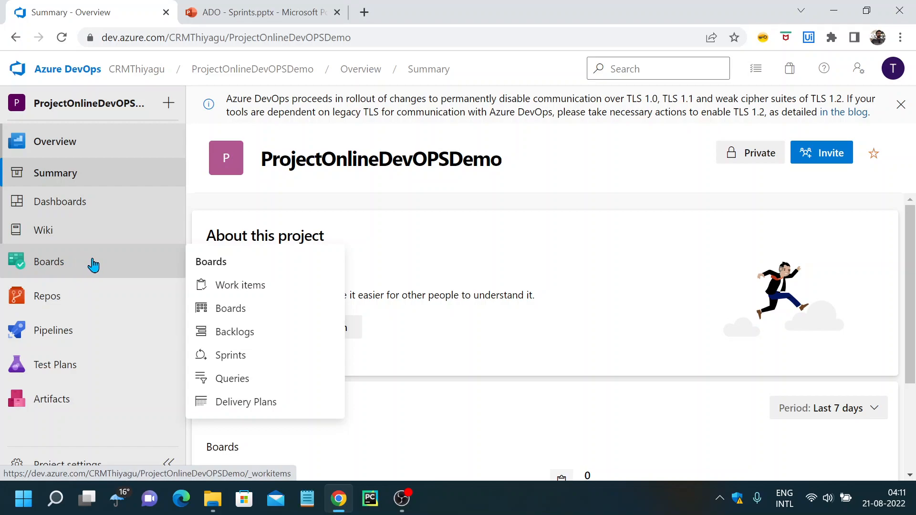
click(241, 358)
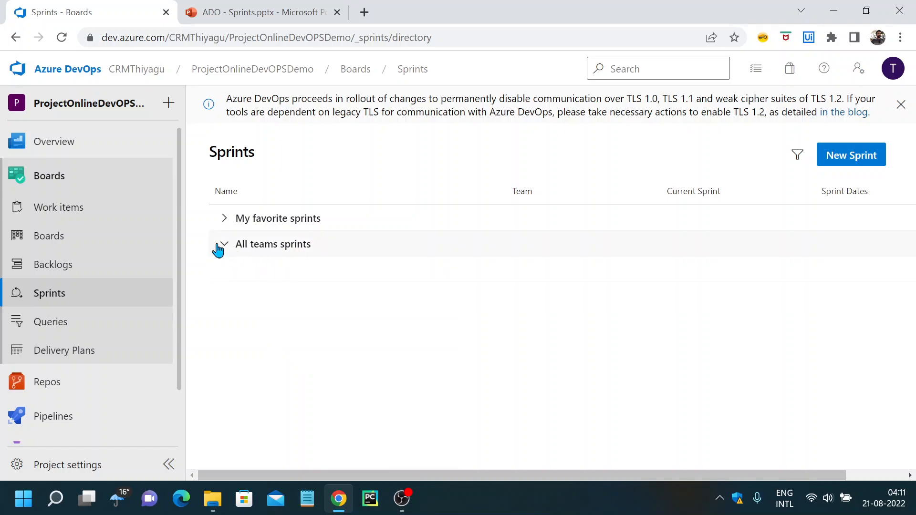
click(224, 224)
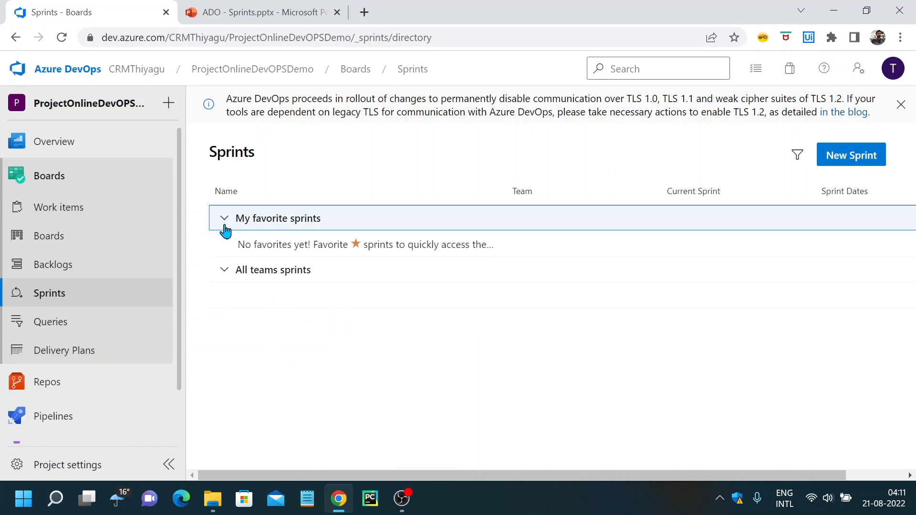
click(224, 222)
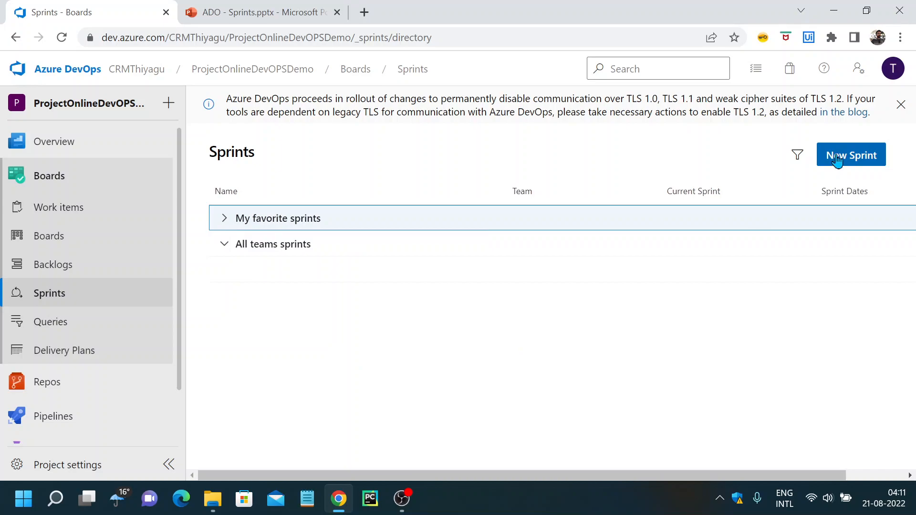
- Create a sprint named Sprint 1 for ProjectOnlineDevOPSDemo Team, starting 8/21/2022 and ending 9/20/2022
click(854, 157)
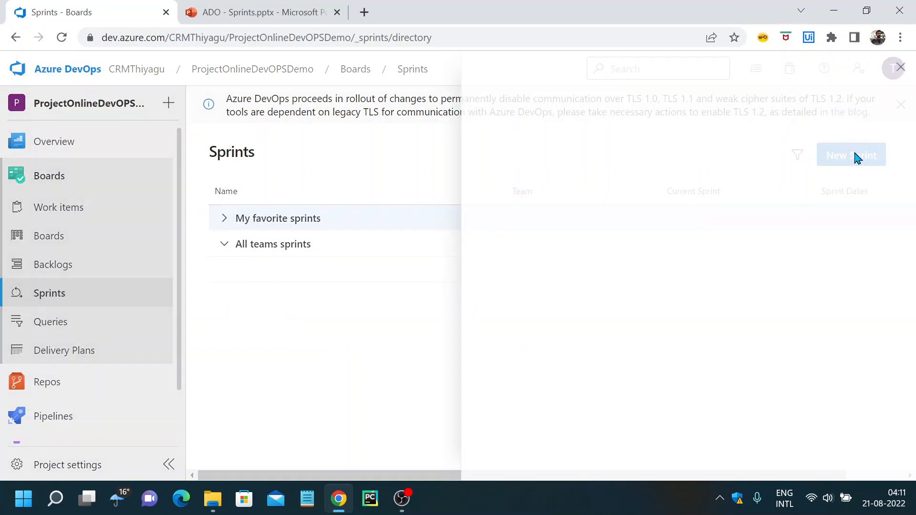
click(570, 227)
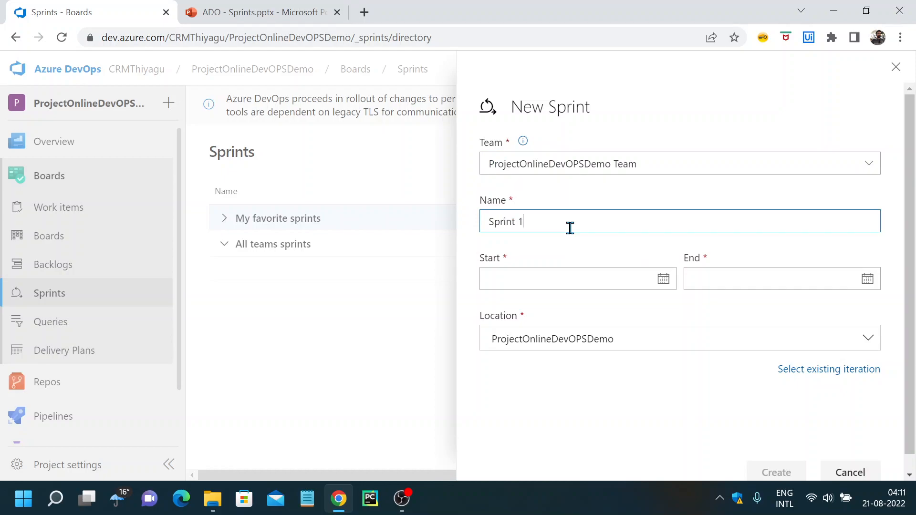
click(665, 280)
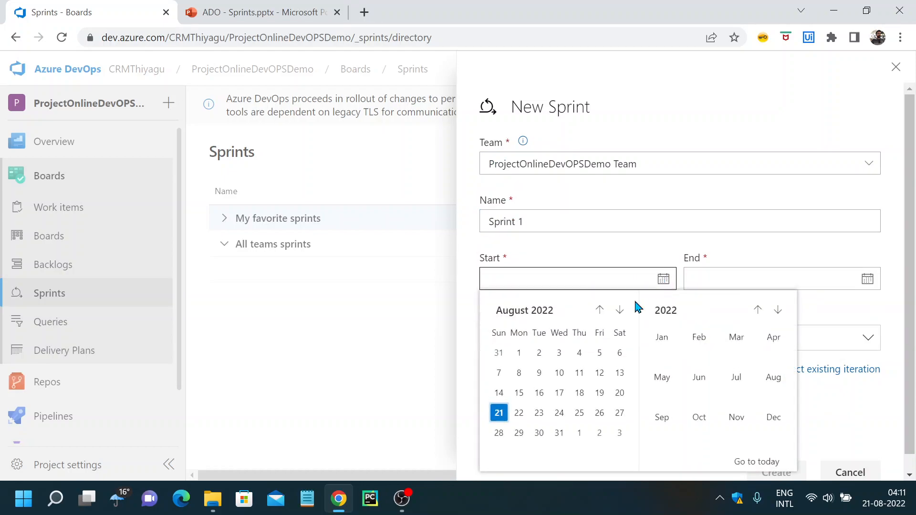
click(498, 413)
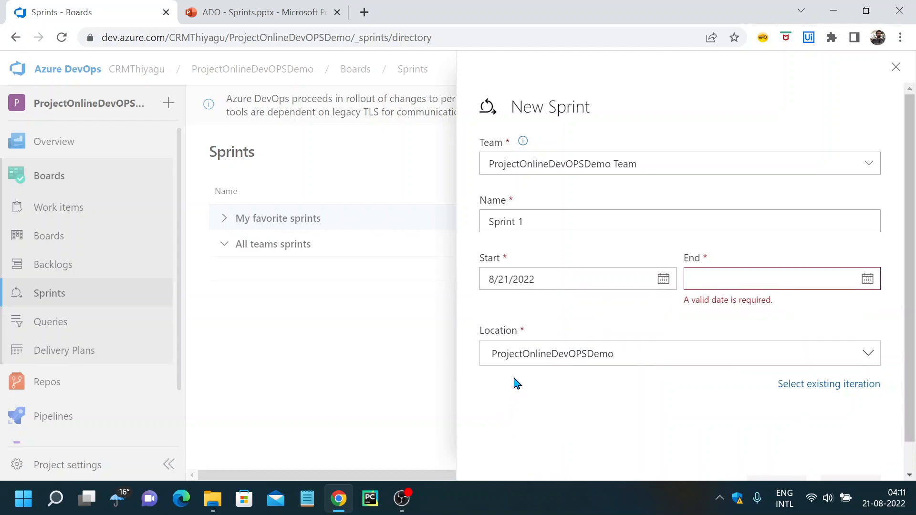
click(867, 281)
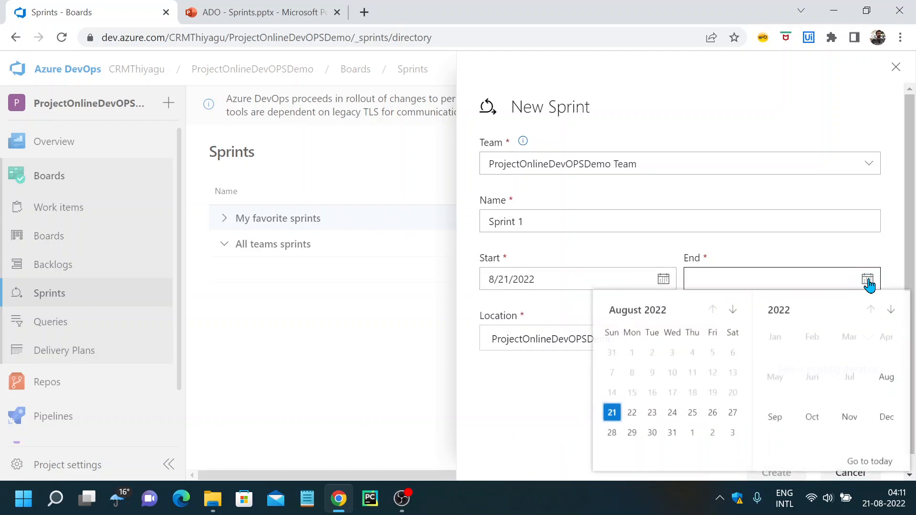
click(733, 310)
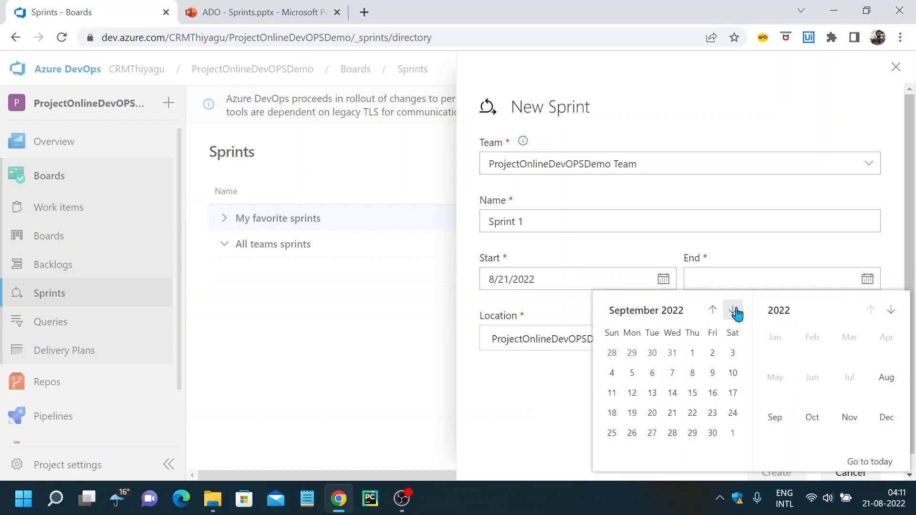
click(652, 413)
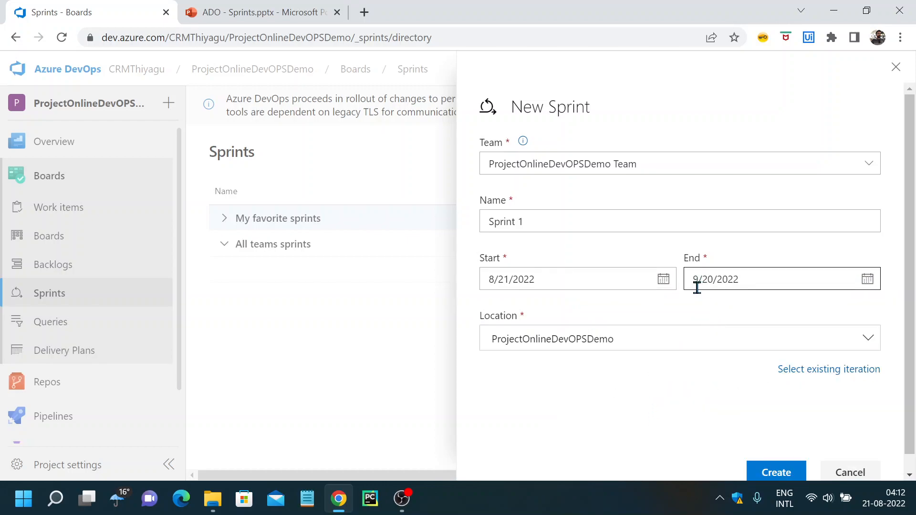
click(778, 473)
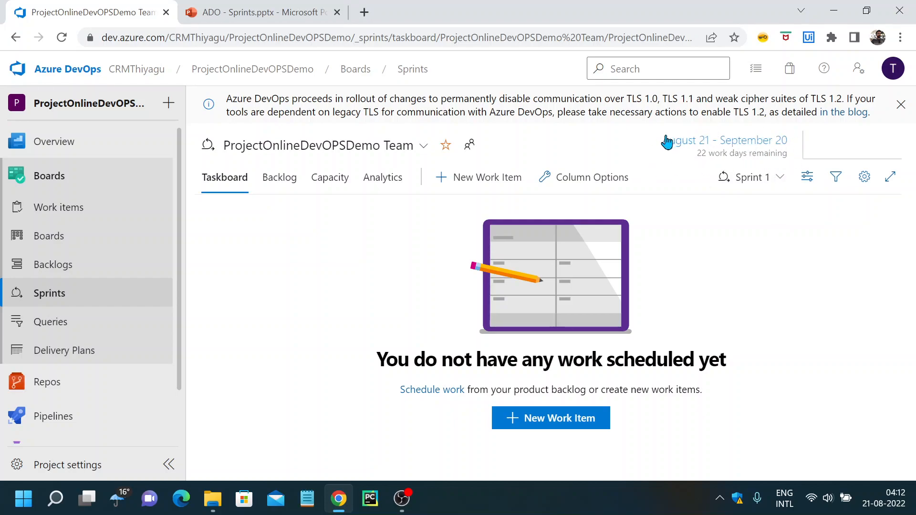
- Review the team's working days settings, trying Saturday as a working day, and leave without saving
click(866, 181)
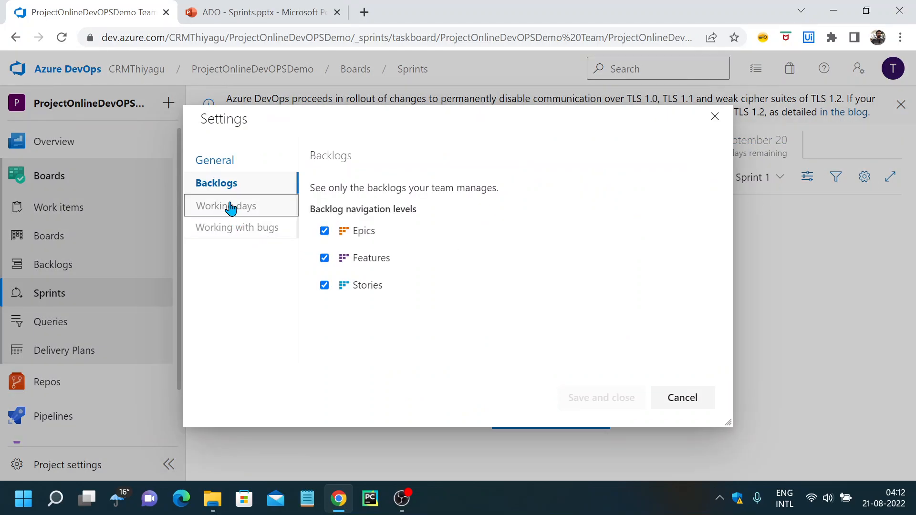
click(230, 207)
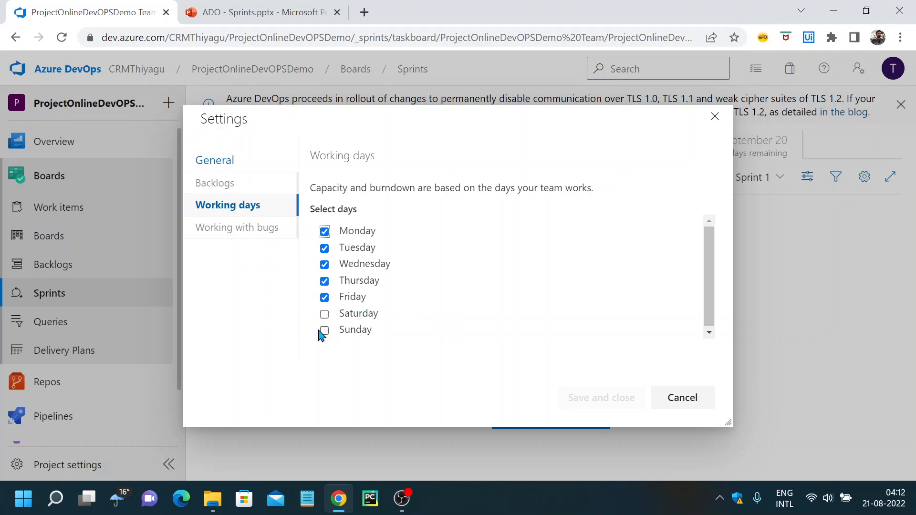
click(325, 315)
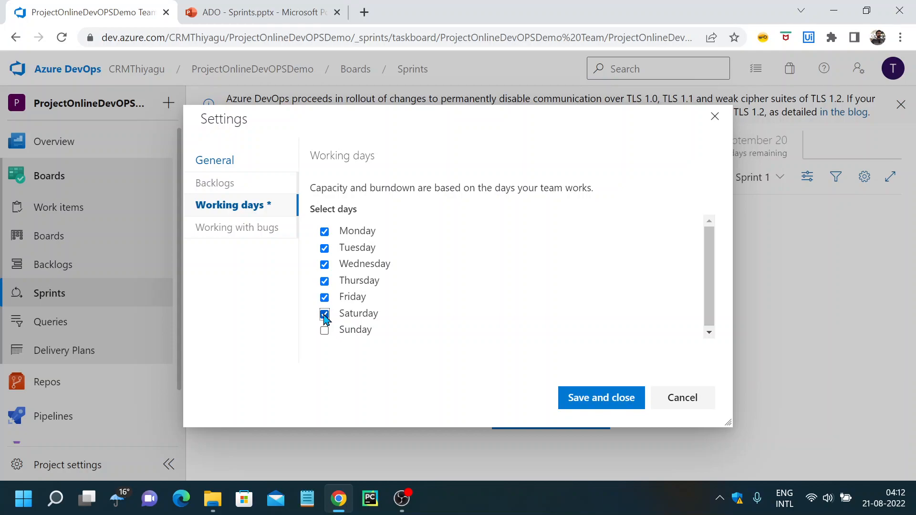
click(324, 315)
click(683, 398)
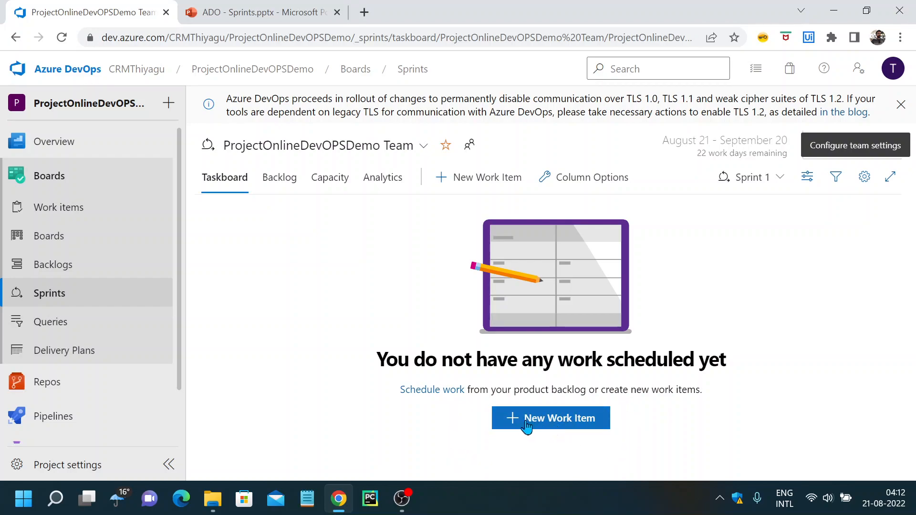
- Schedule the user stories "Add new option for Gift card in payment page" and "Gift card with credit card" into Sprint 1 and open its backlog
click(433, 390)
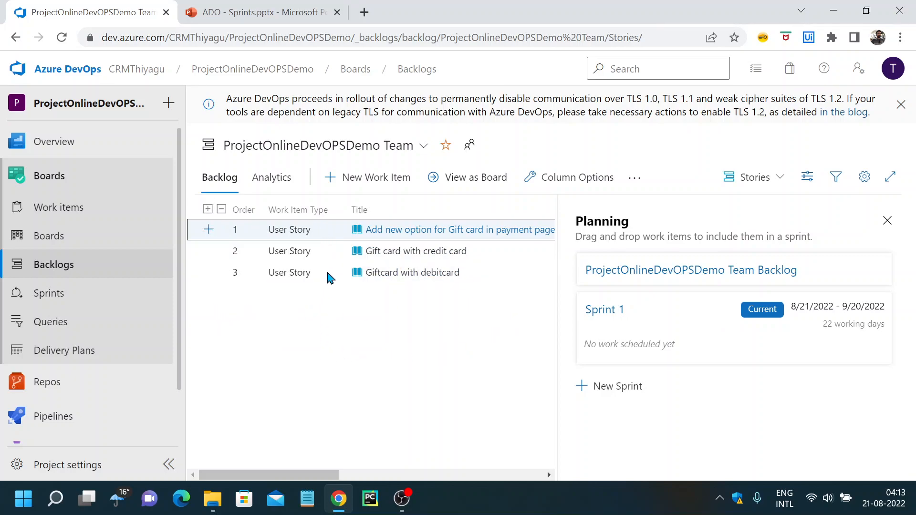
click(322, 229)
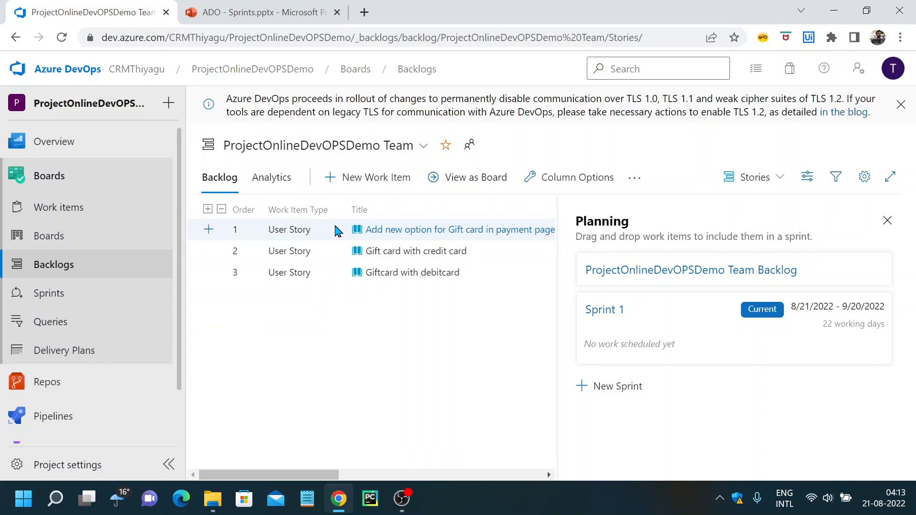
drag(333, 227, 652, 343)
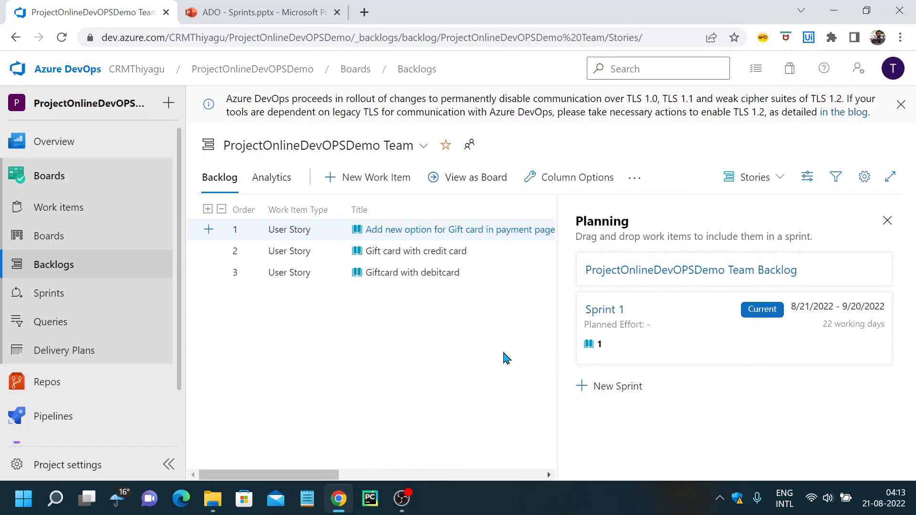
drag(301, 253, 663, 352)
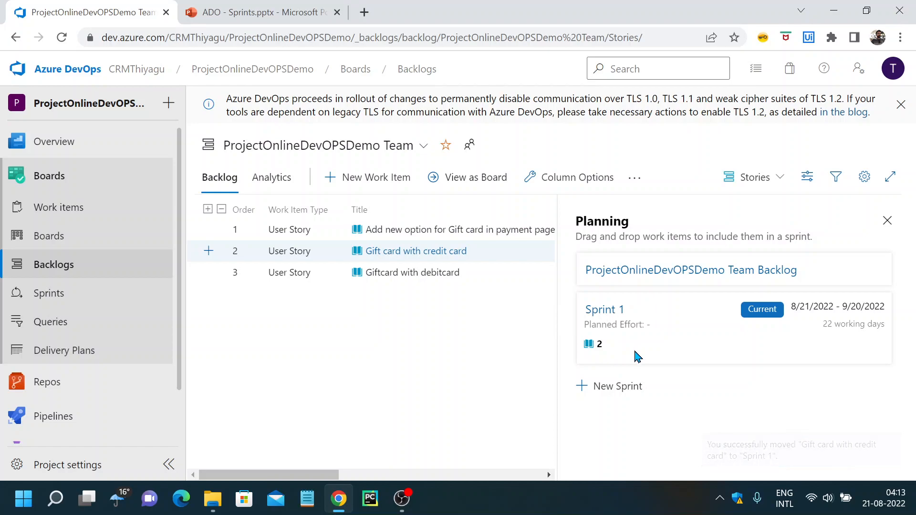
click(606, 311)
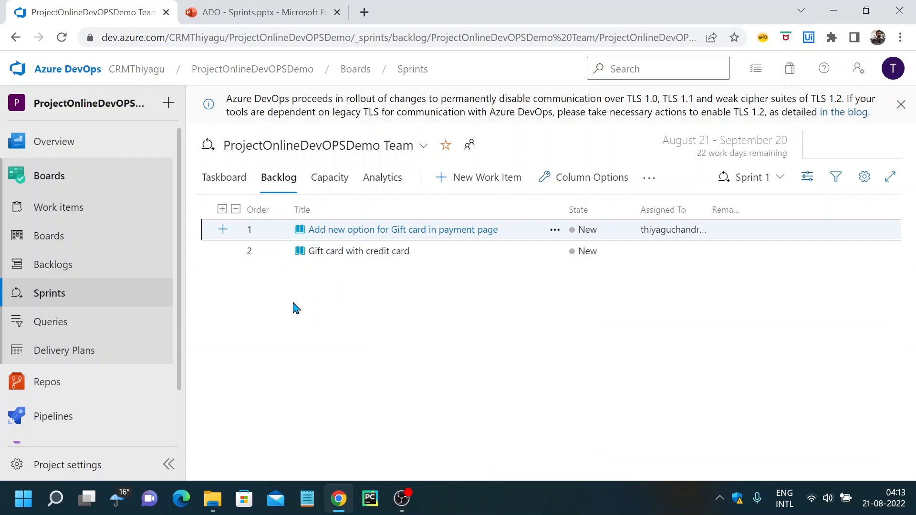
- On the team backlog, preview the Mapping side pane, restore the Planning pane and review Sprint 1
click(16, 38)
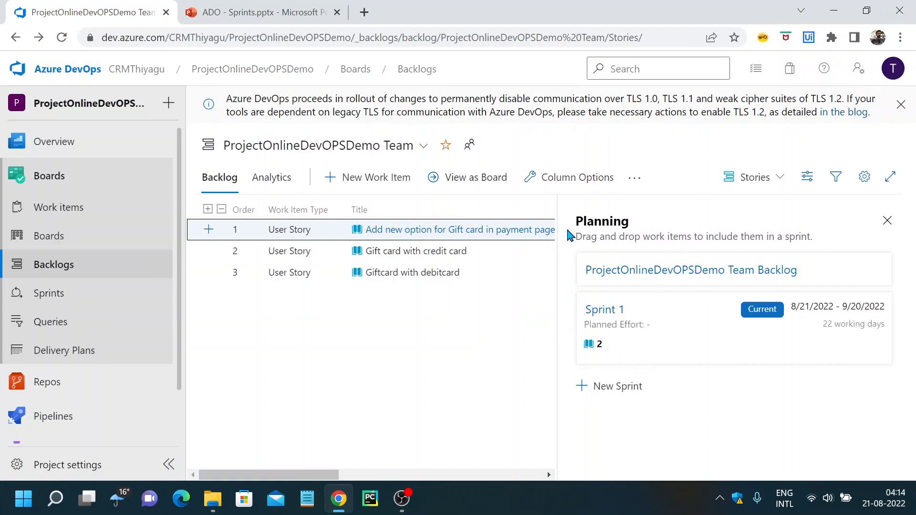
click(808, 180)
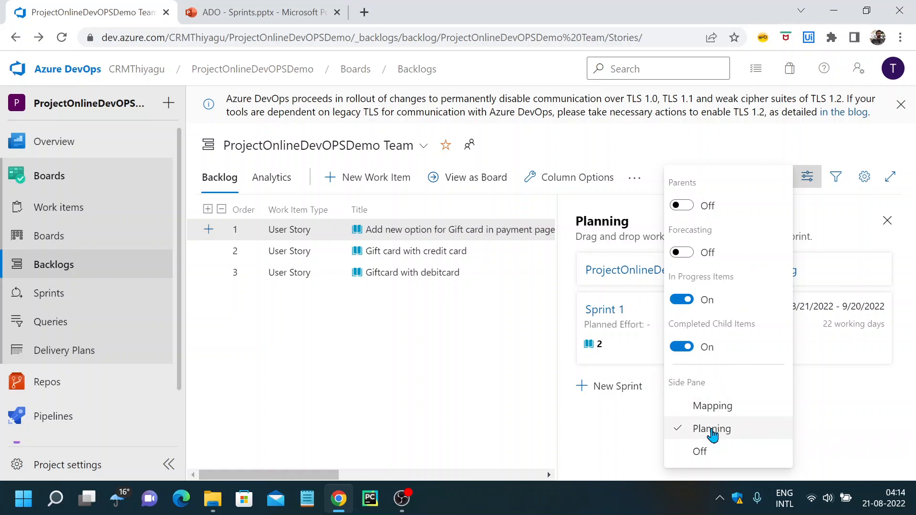
click(713, 407)
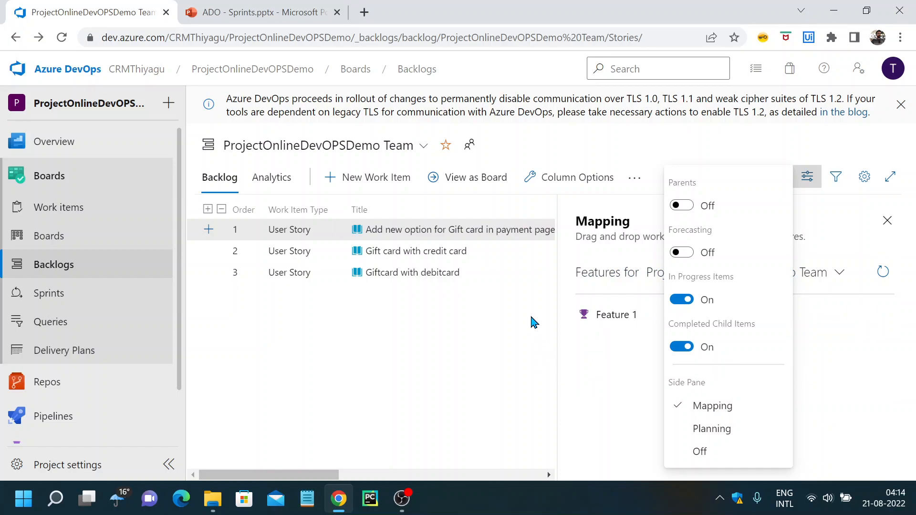
click(691, 432)
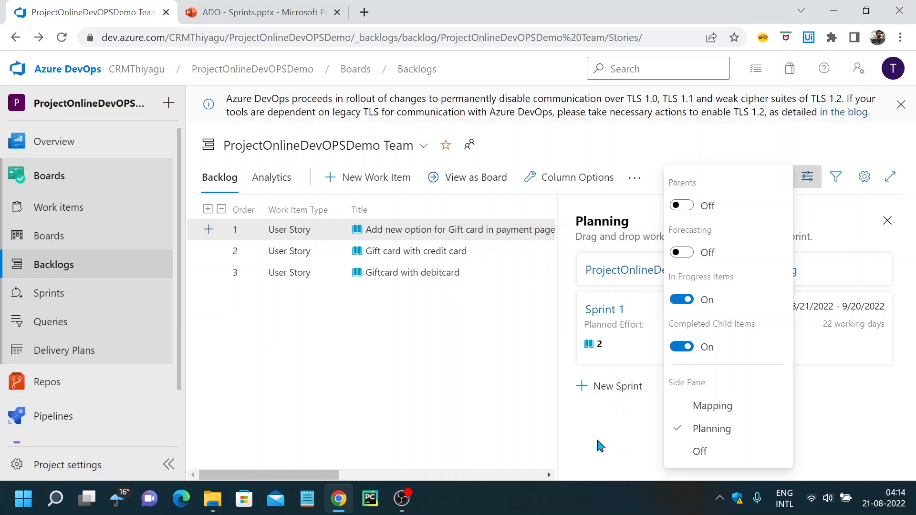
click(525, 370)
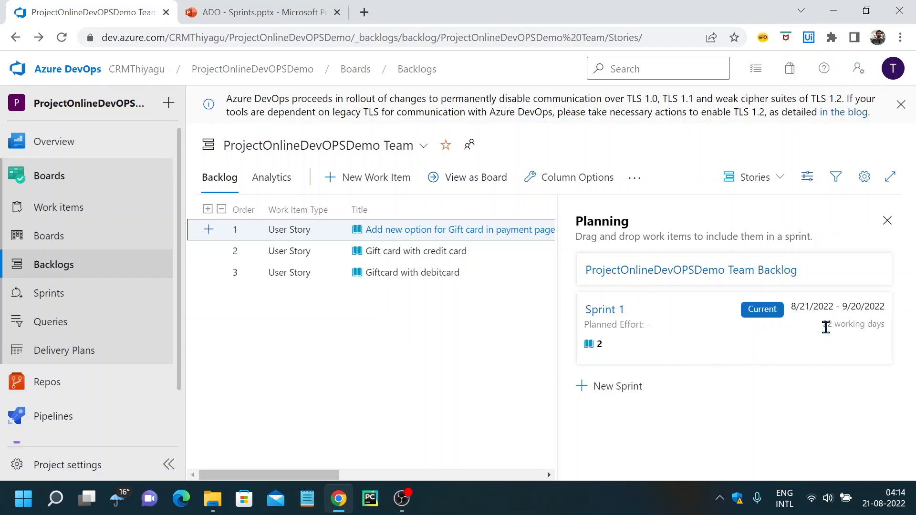
drag(833, 324, 828, 326)
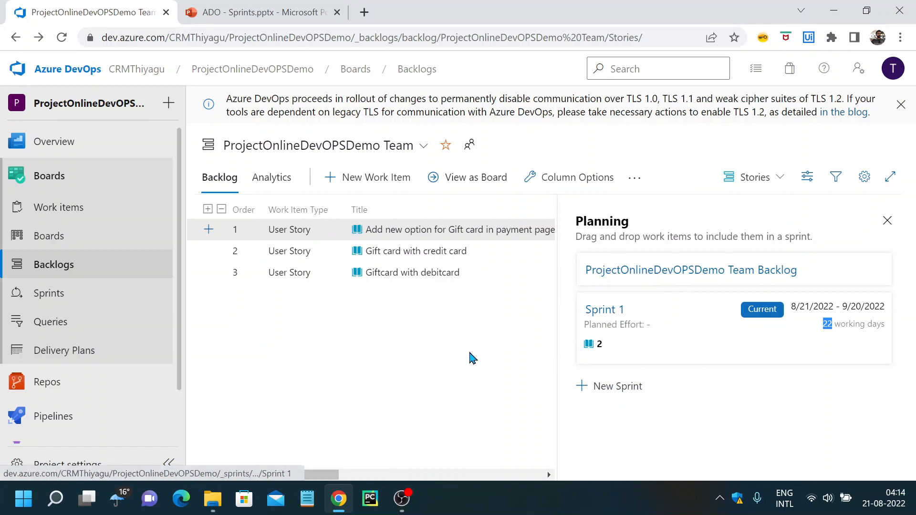
click(605, 311)
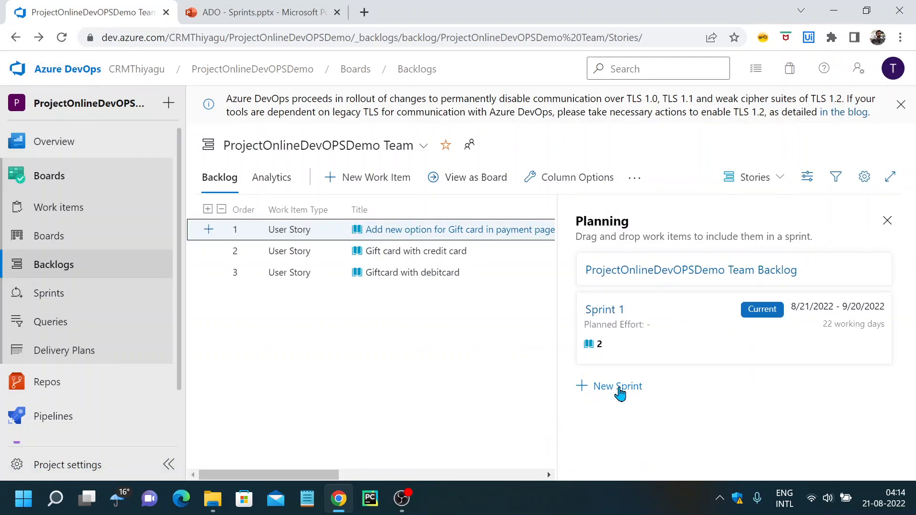
- Create Sprint 2 running 9/21/2022 to 10/20/2022 and schedule the user story "Giftcard with debitcard" into it
click(619, 389)
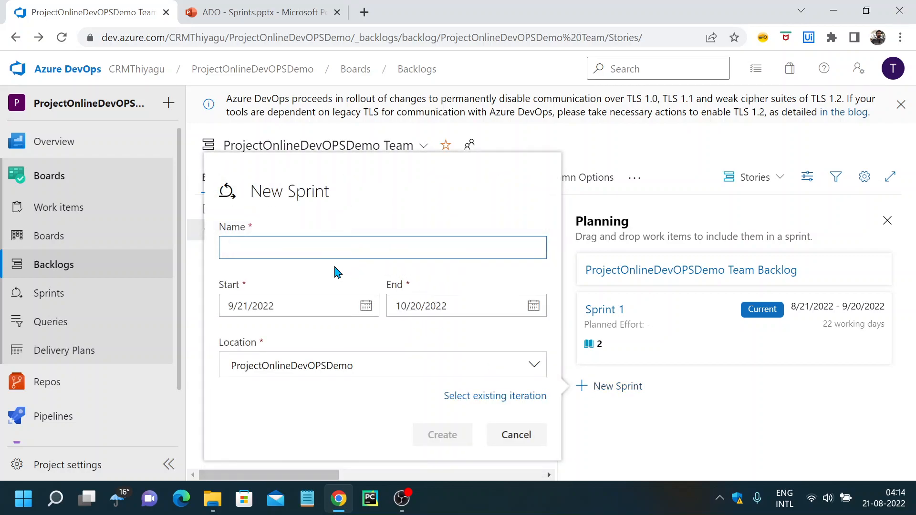
text(Sprint 2)
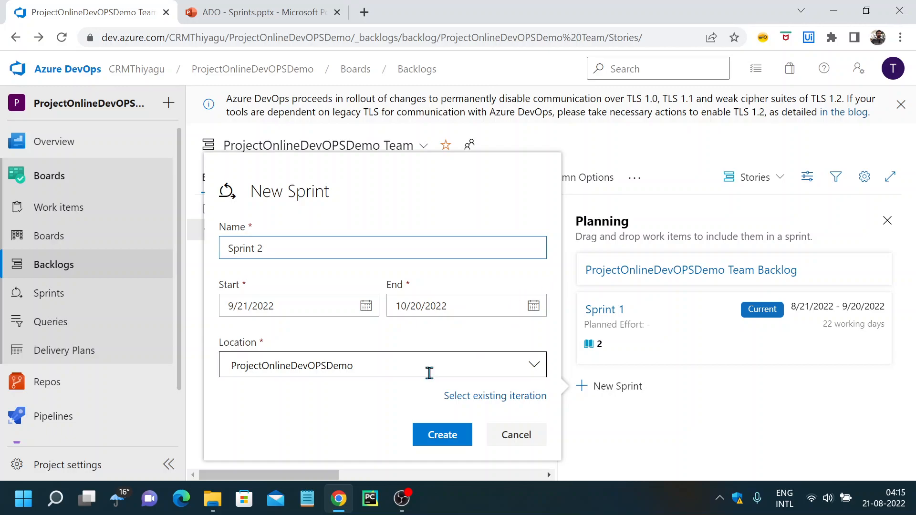
click(439, 438)
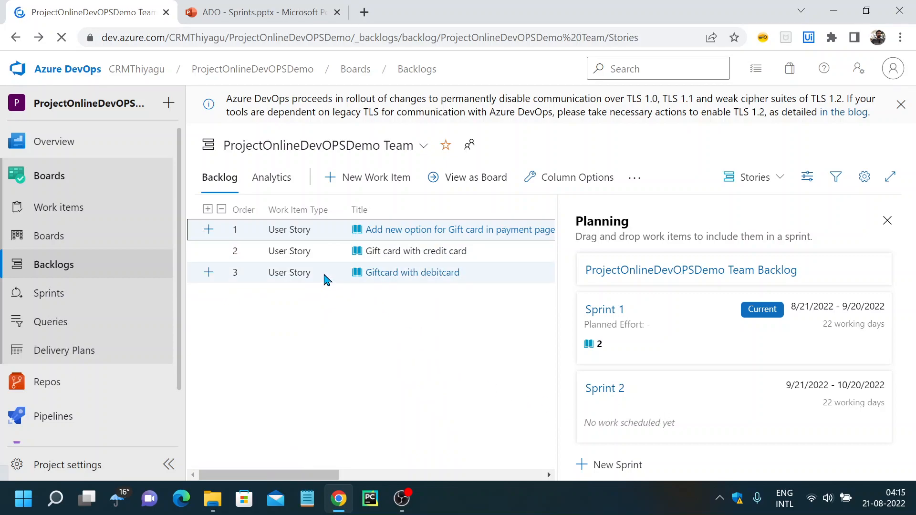
drag(323, 277, 631, 423)
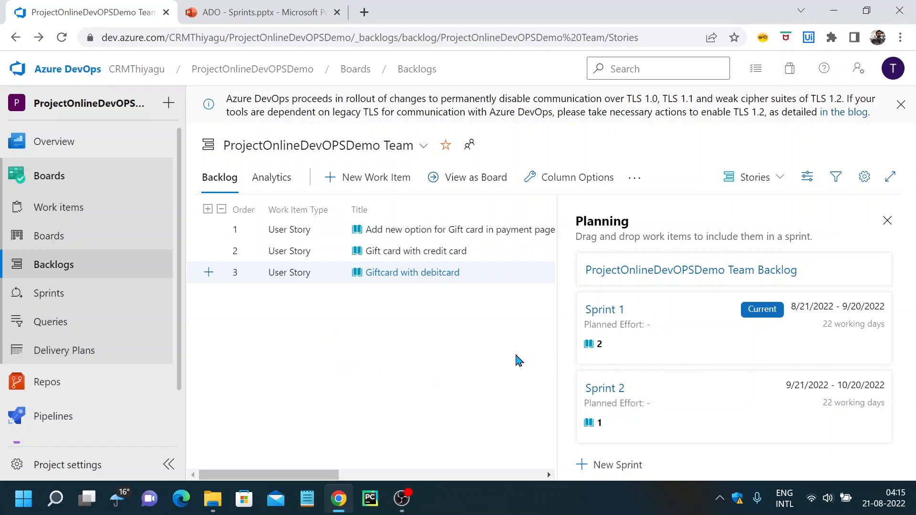
- Open the user story "Add new option for Gift card in payment page" from the Sprint 1 backlog
click(607, 311)
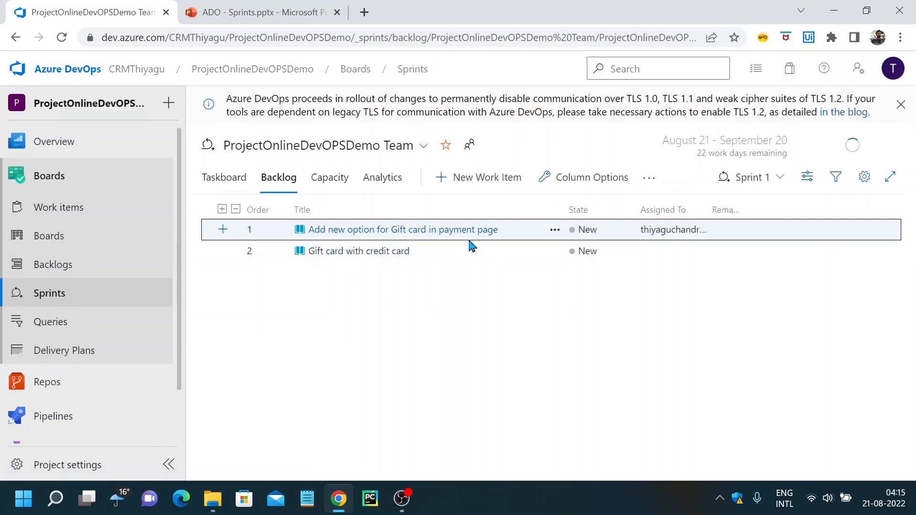
click(372, 231)
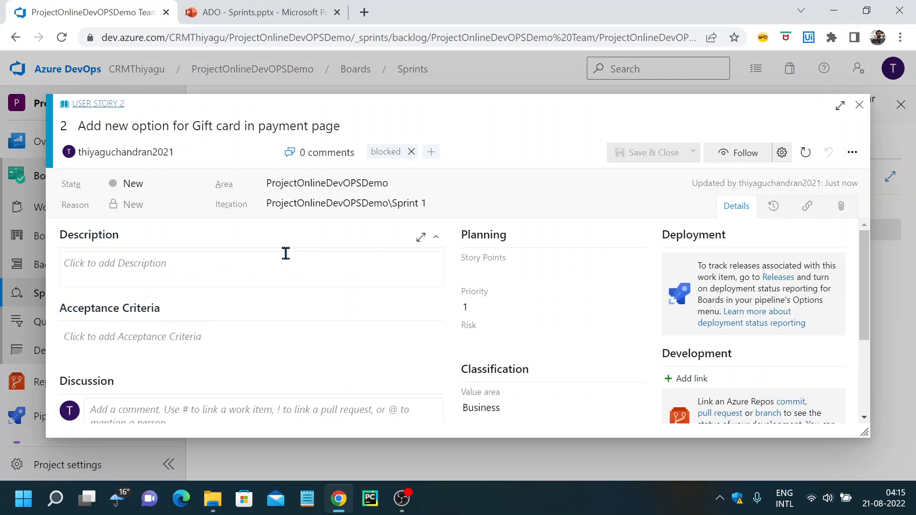
- Set the story points of the user story "Add new option for Gift card in payment page" to 16 and save and close it
scroll(196, 274, down, 2)
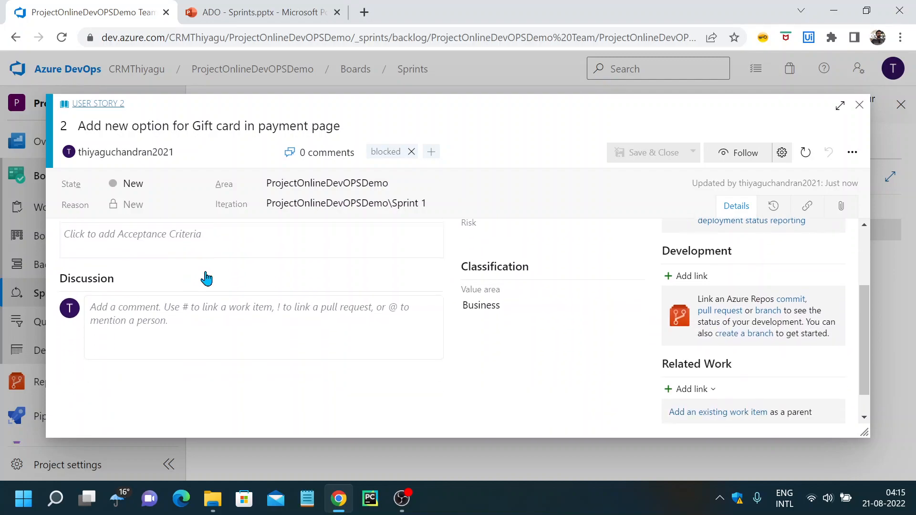
scroll(257, 318, up, 2)
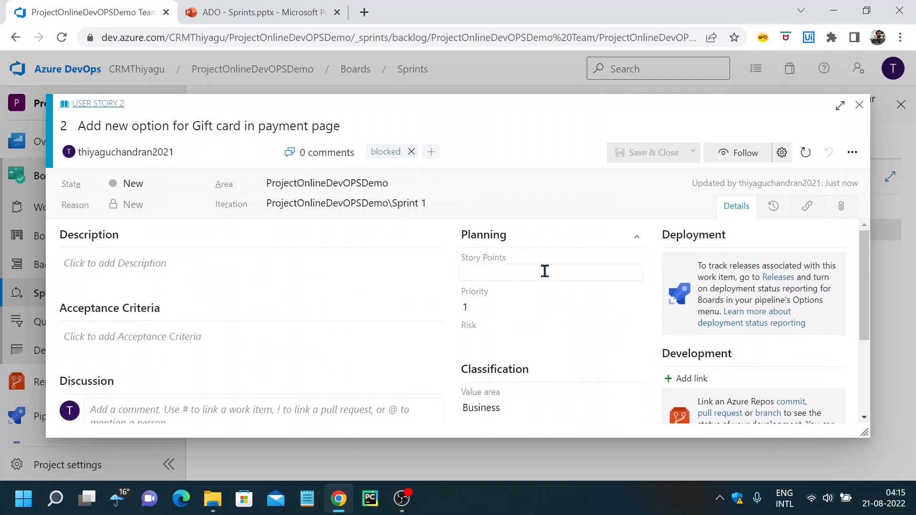
click(496, 273)
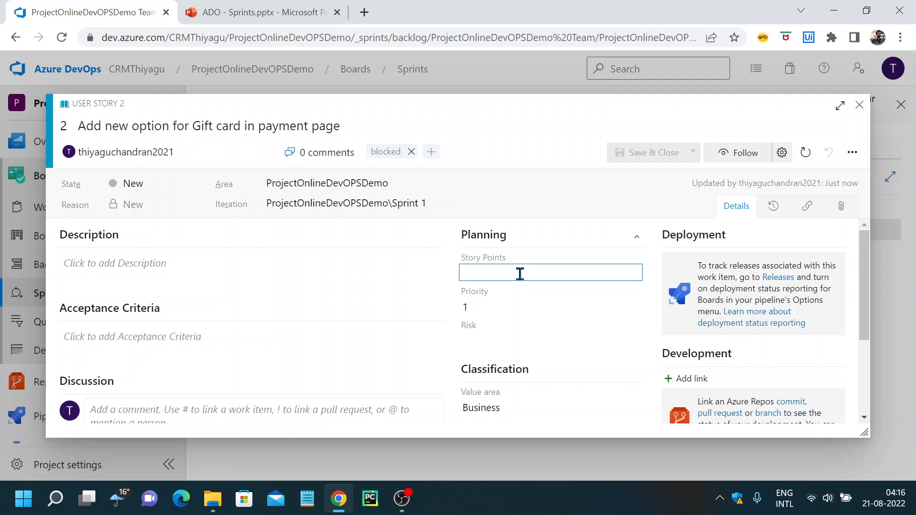
text(16)
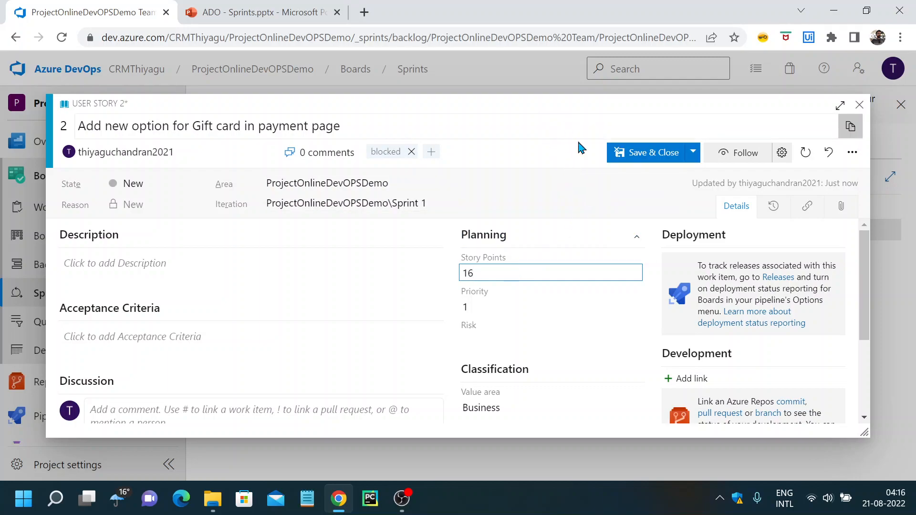
click(648, 154)
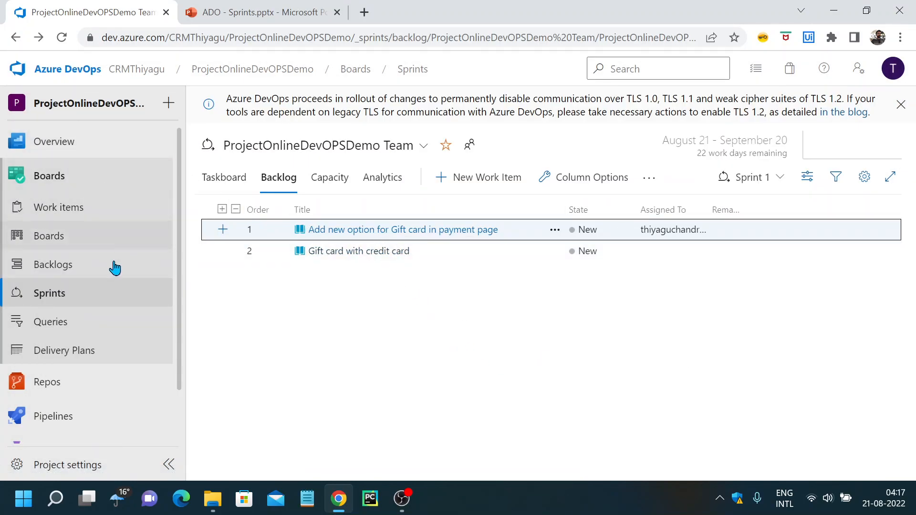
- Open the project's sprints directory and review the team, all-teams and favorite sprints groups
click(72, 295)
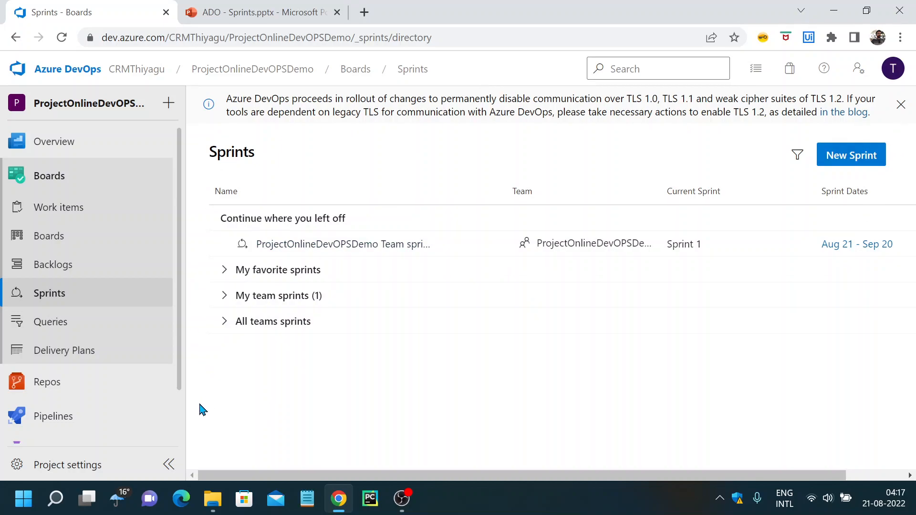
click(225, 297)
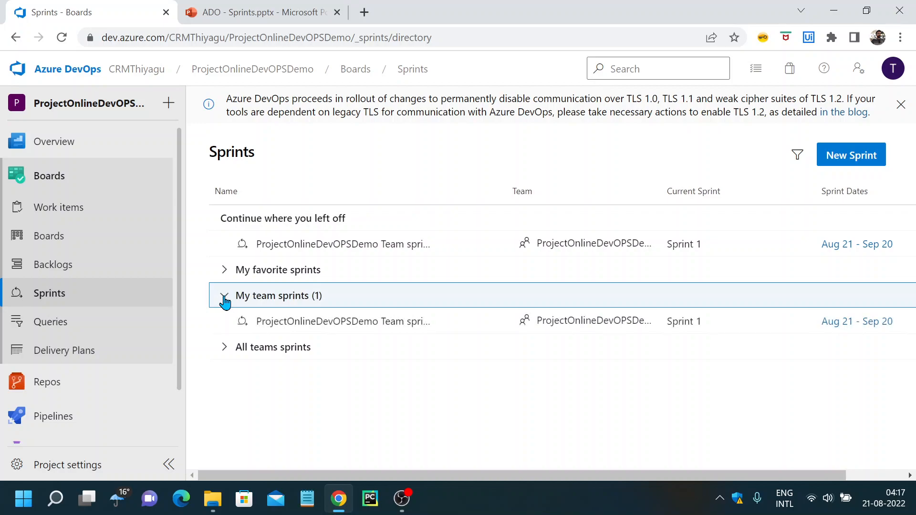
click(224, 299)
click(224, 323)
click(225, 328)
click(225, 278)
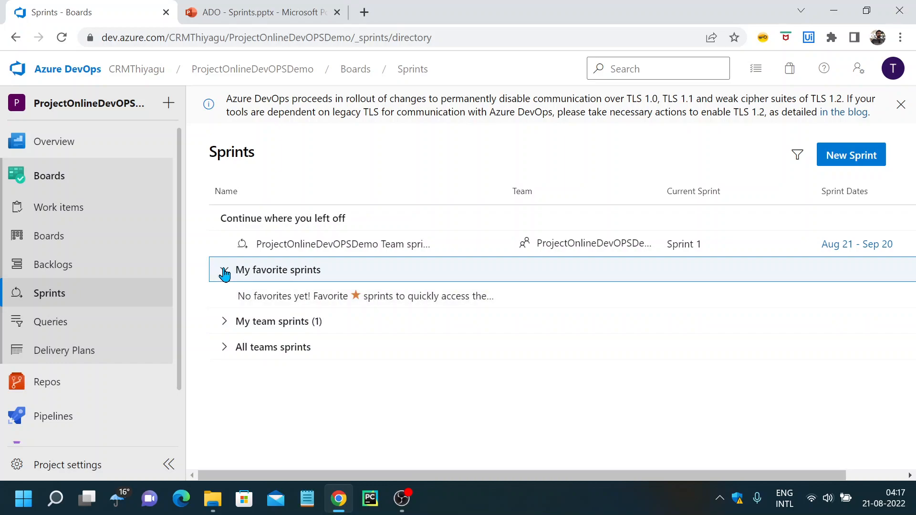
click(225, 275)
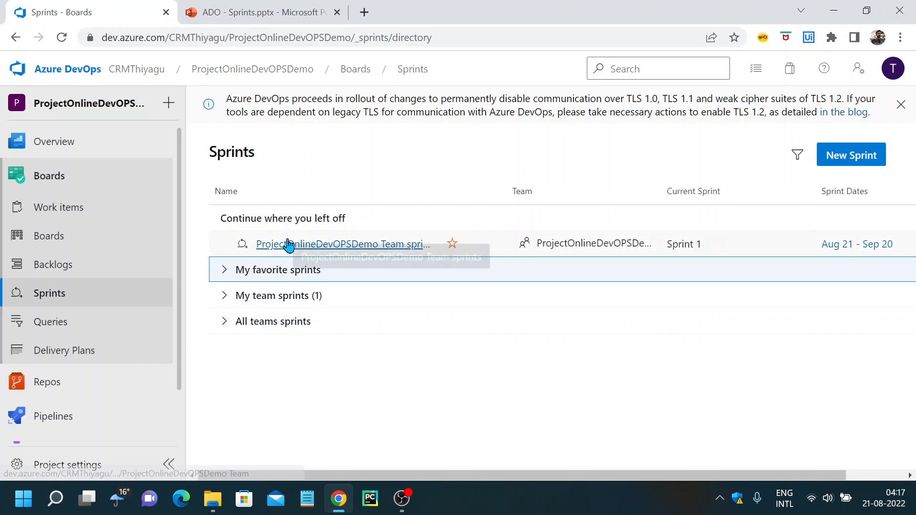
- Mark the ProjectOnlineDevOPSDemo Team sprints as a favorite and open the team's current sprint
click(457, 253)
click(225, 273)
click(225, 275)
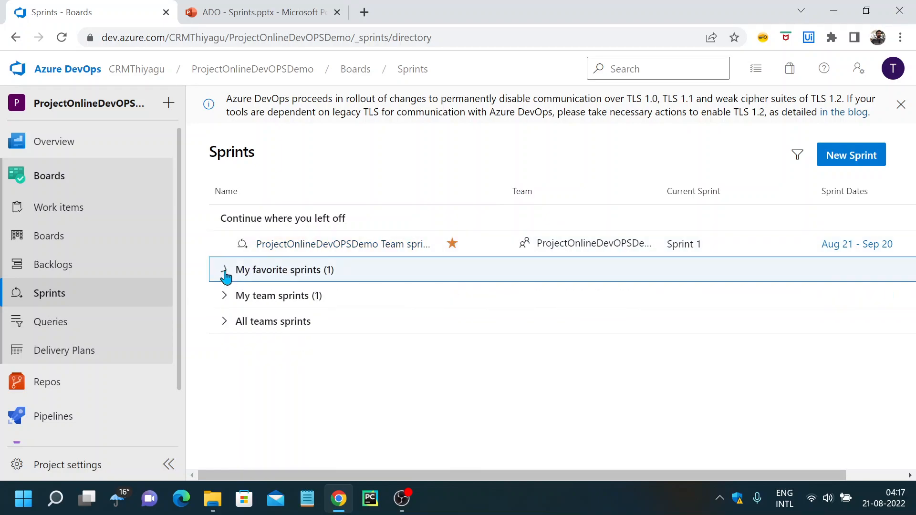
click(336, 244)
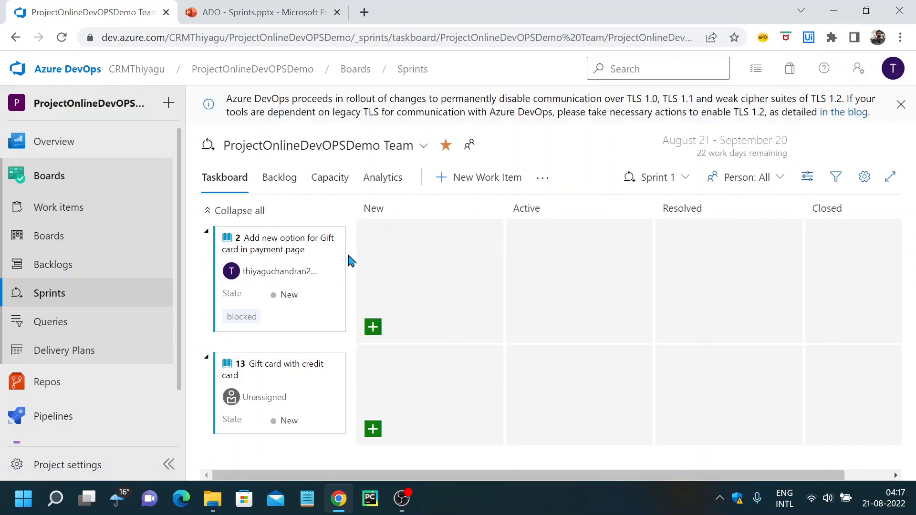